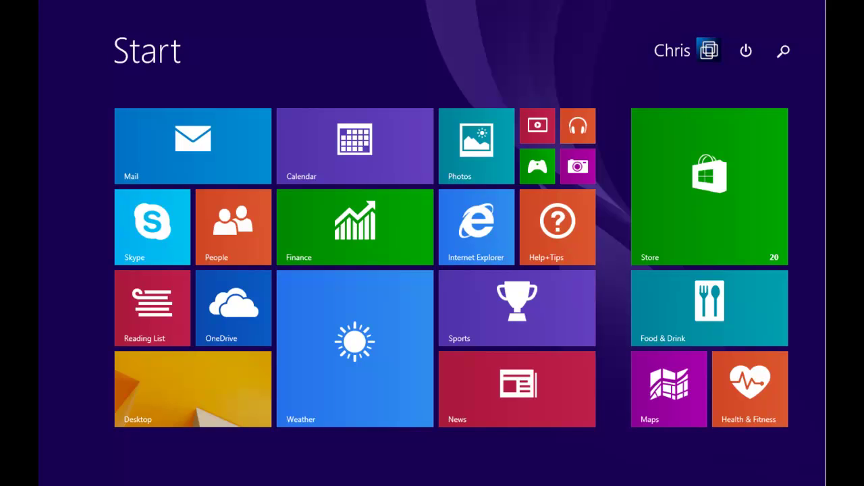
Step: Switch to the desktop and open File Explorer on This PC with its ribbon expanded
left_click(186, 391)
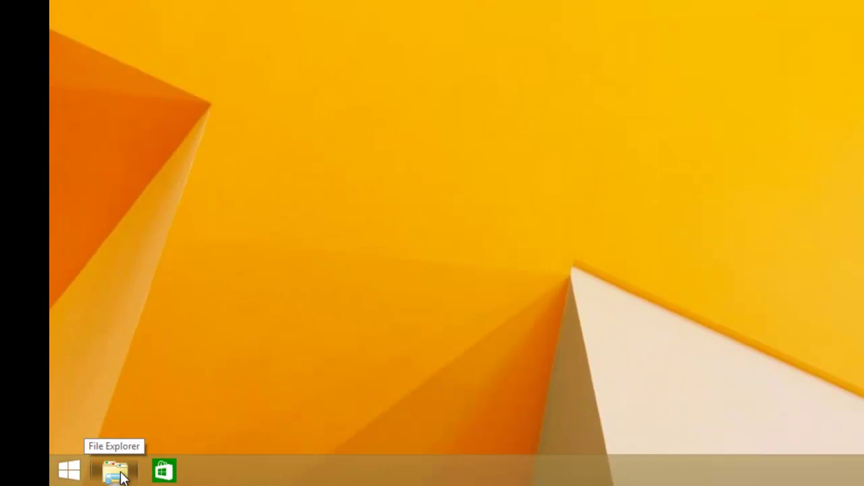
left_click(331, 452)
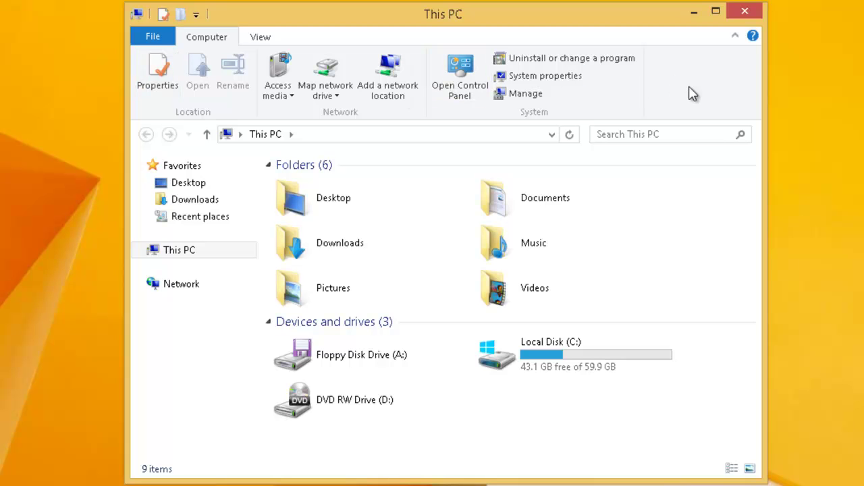
left_click(743, 42)
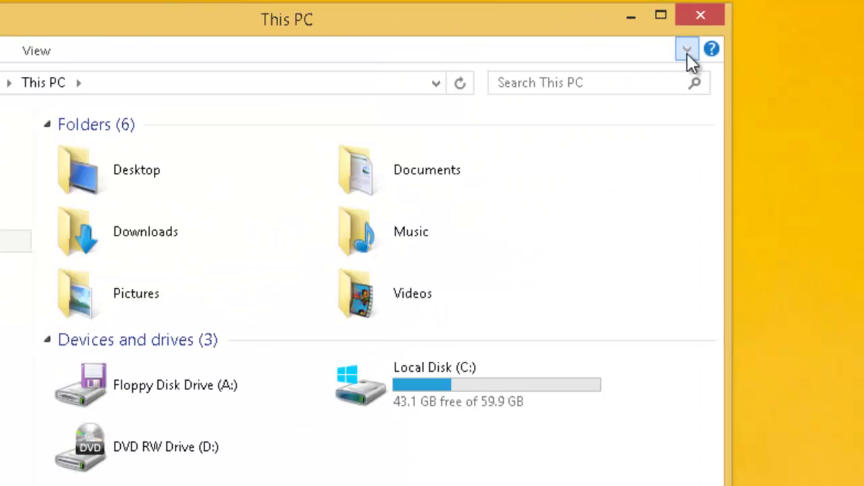
left_click(409, 129)
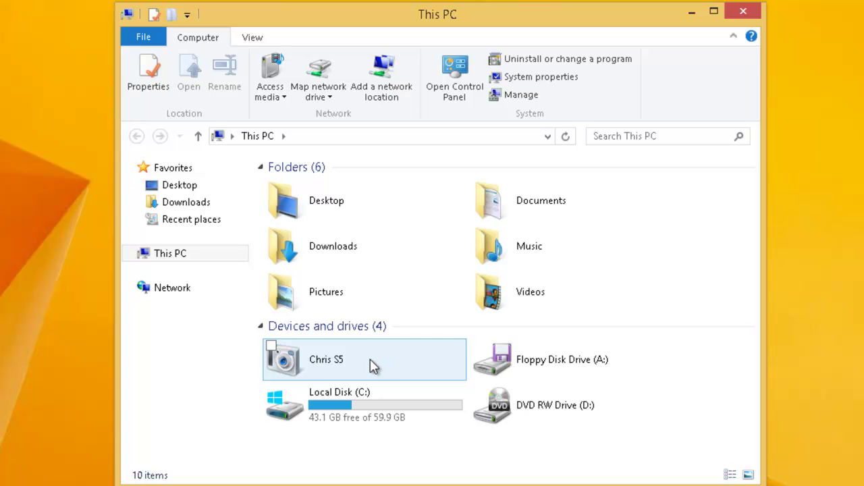
Step: Open the Camera folder inside DCIM on the connected phone's internal Phone storage
double_click(374, 366)
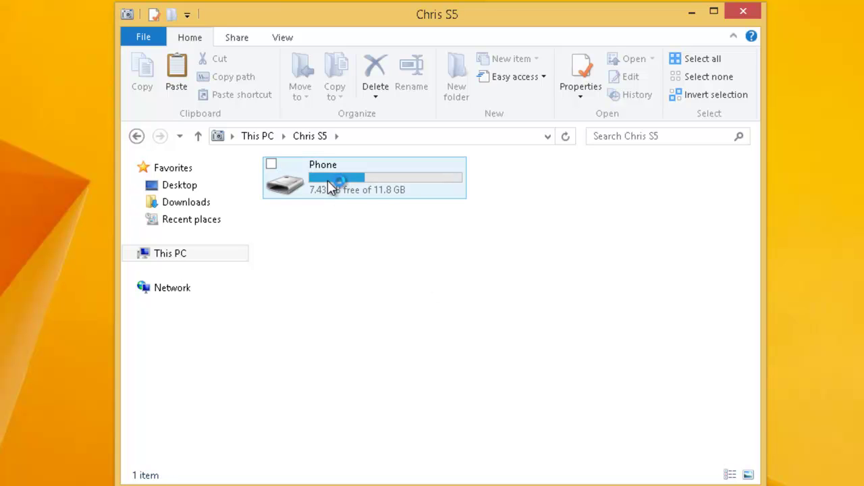
double_click(329, 182)
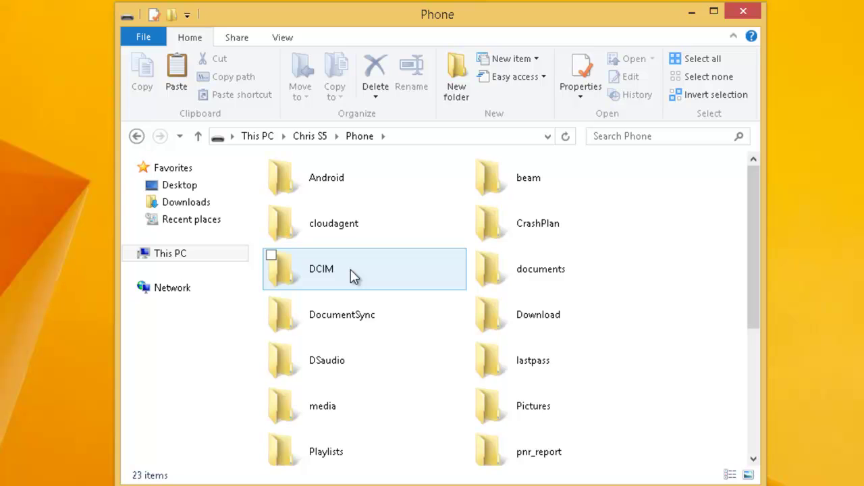
double_click(353, 276)
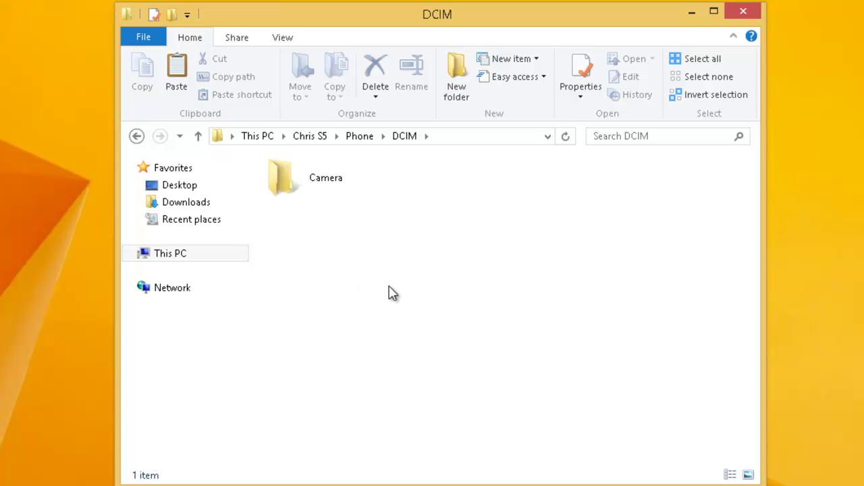
double_click(291, 181)
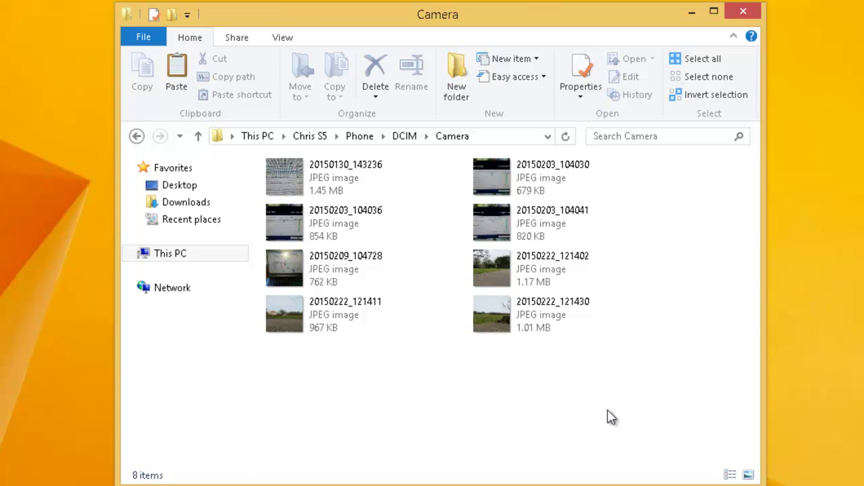
Step: Display the Camera folder's photos as large icons and maximize the folder window
left_click(284, 39)
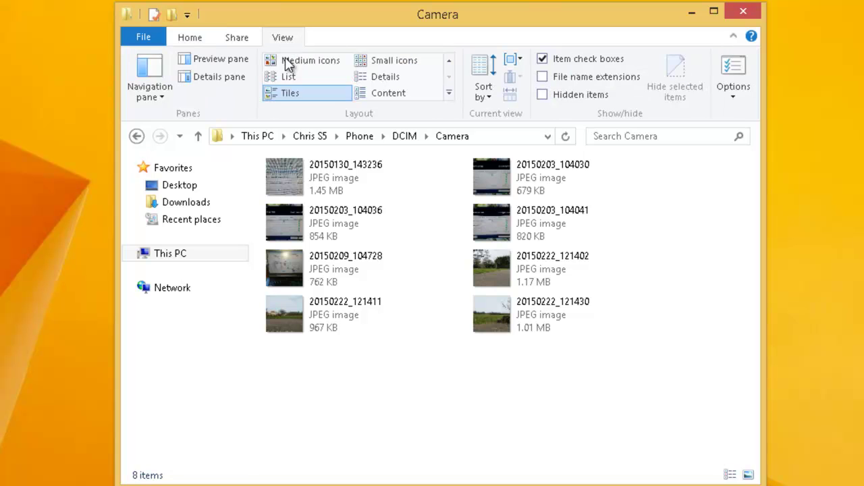
left_click(308, 62)
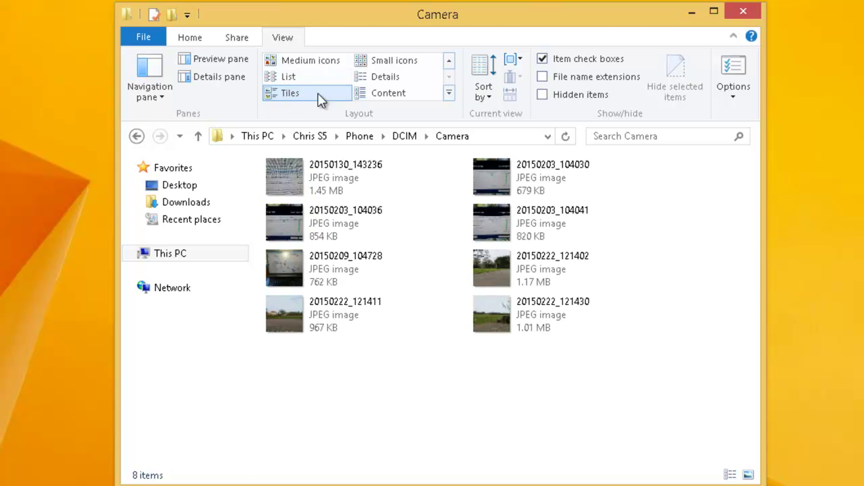
left_click(450, 94)
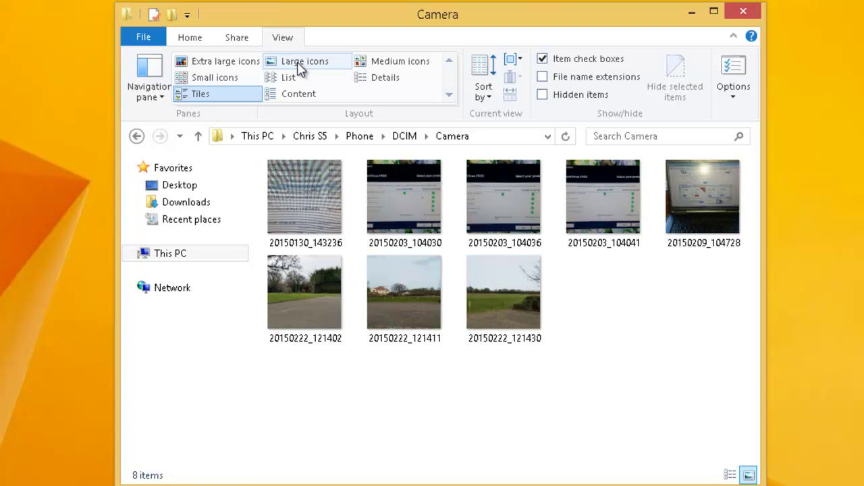
left_click(300, 67)
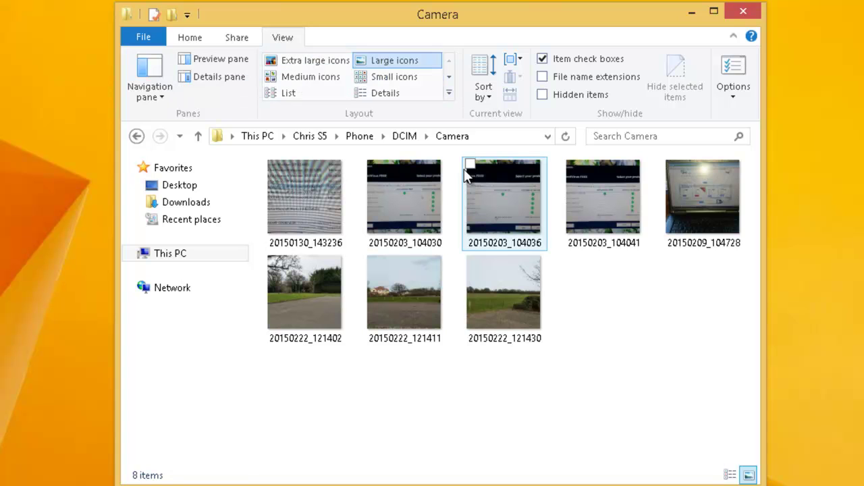
mouse_move(464, 169)
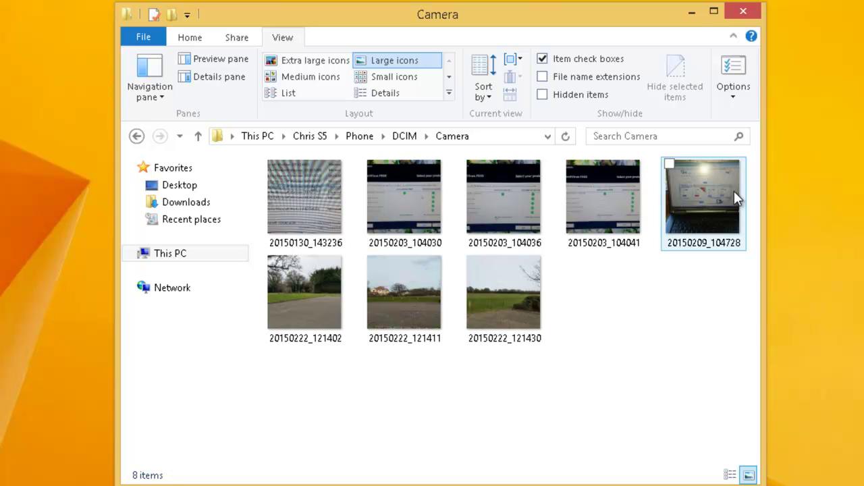
left_click(715, 12)
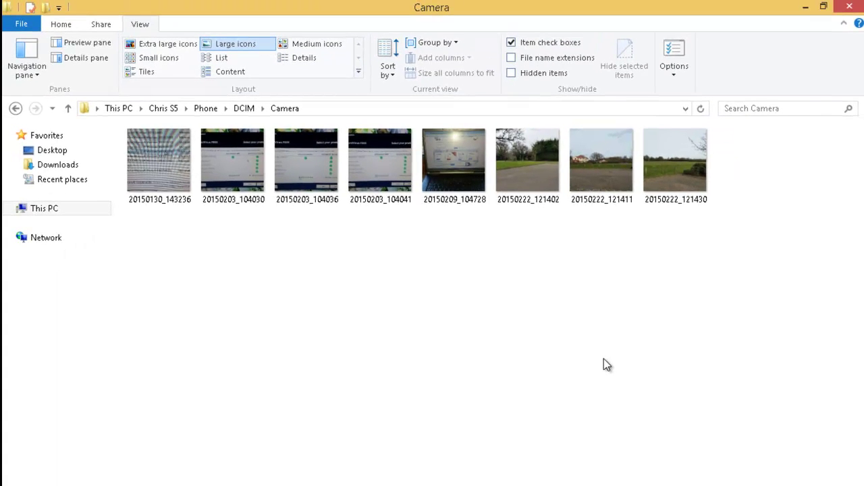
Step: Select the three photos 20150222_121402, 20150222_121411 and 20150222_121430 in the Camera folder
left_click(62, 25)
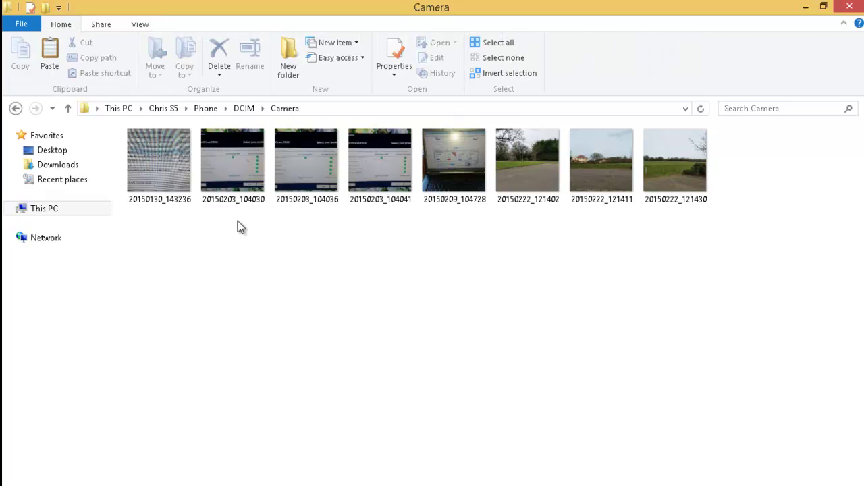
mouse_move(471, 189)
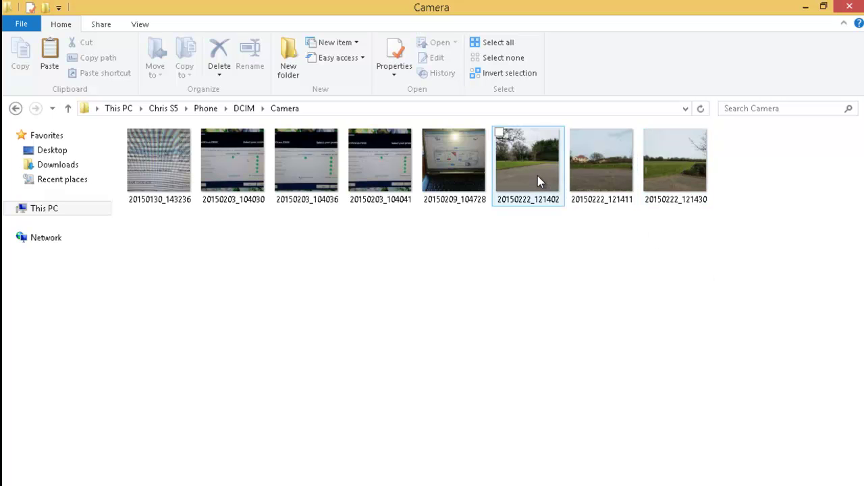
mouse_move(537, 176)
mouse_move(530, 154)
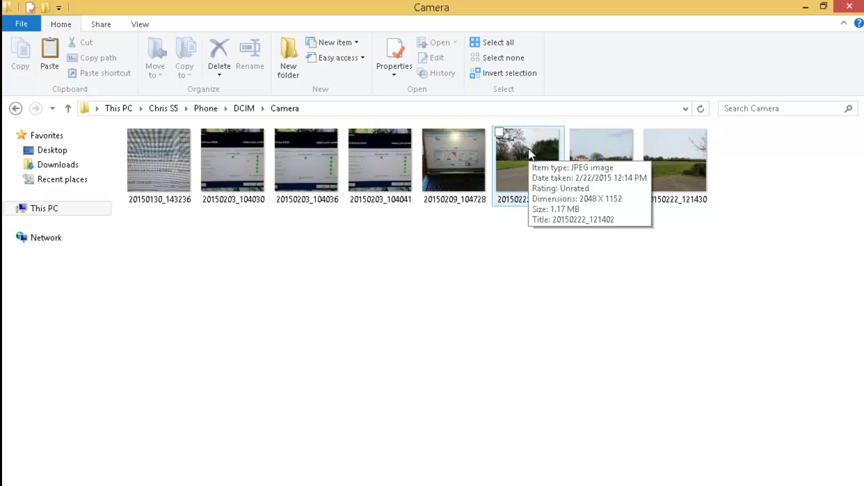
left_click(530, 154)
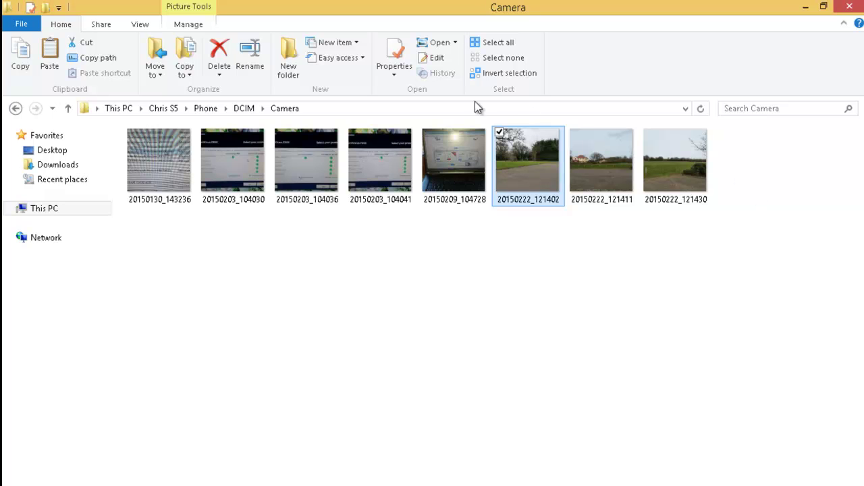
left_click(588, 145, "ctrl")
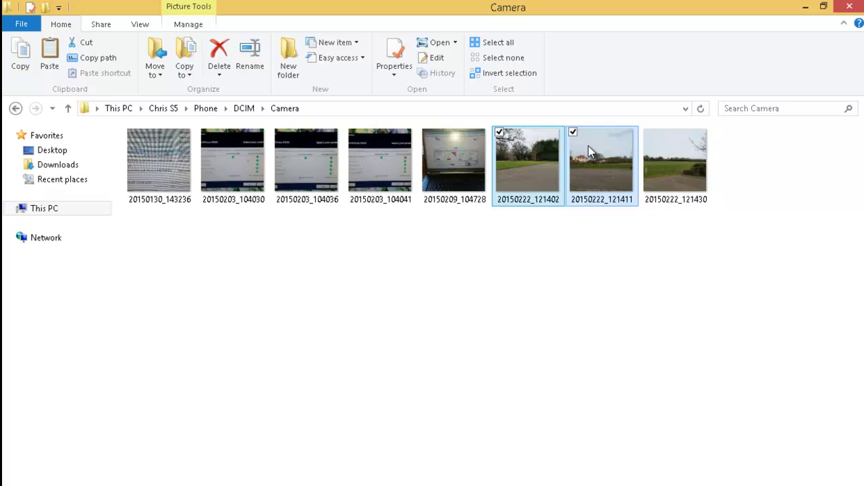
left_click(669, 181, "ctrl")
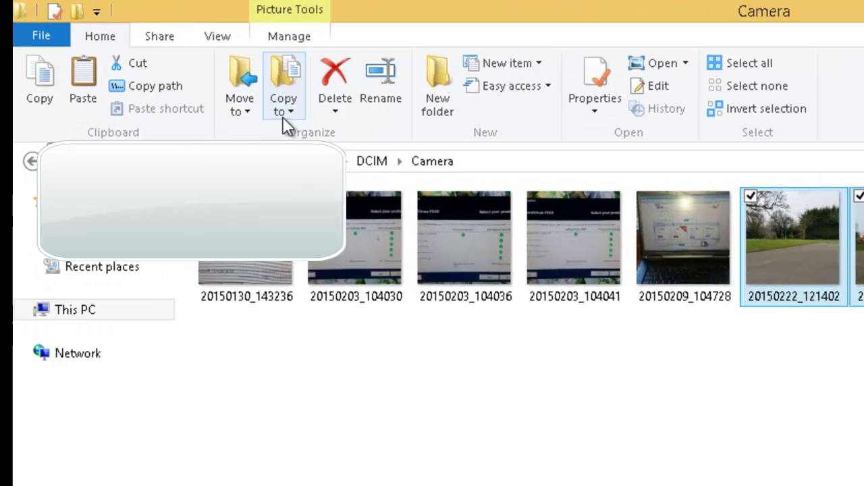
Step: Start copying the selected photos to a custom location and choose the computer's Pictures folder as destination
left_click(196, 75)
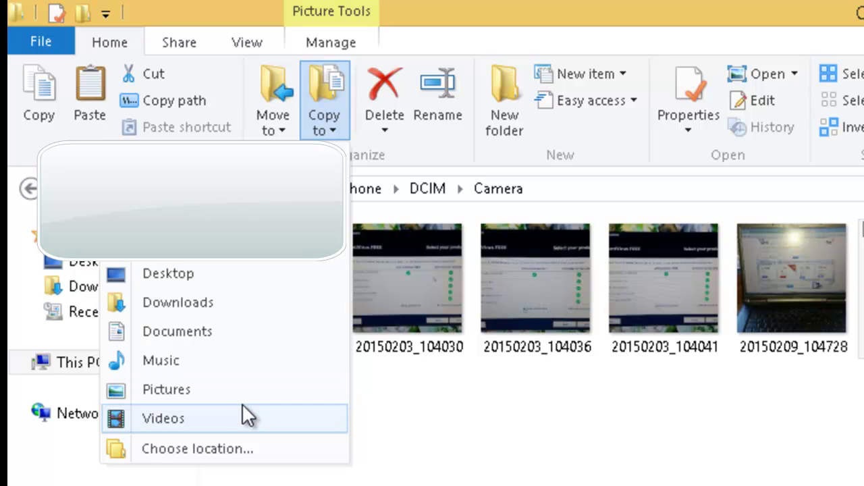
left_click(218, 448)
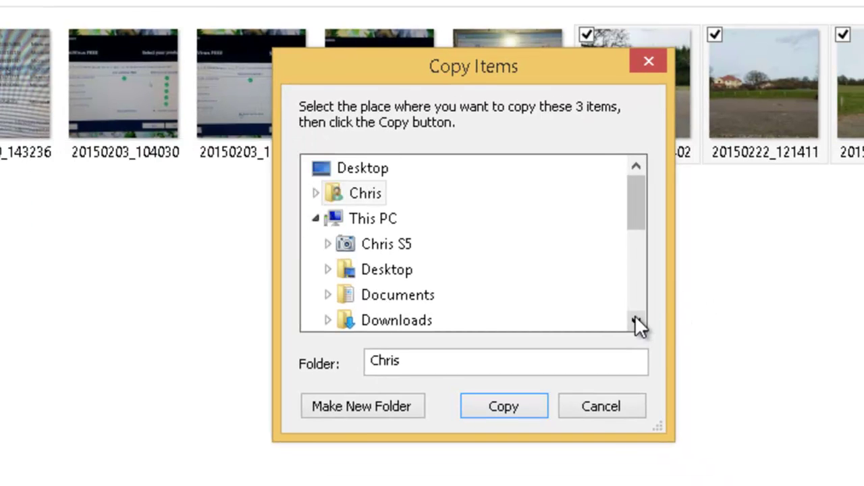
scroll(637, 323, "down", 1)
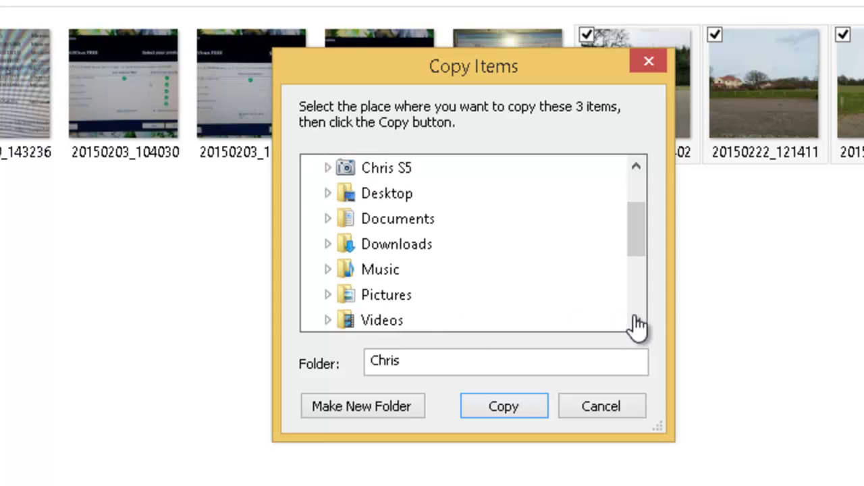
left_click(636, 321)
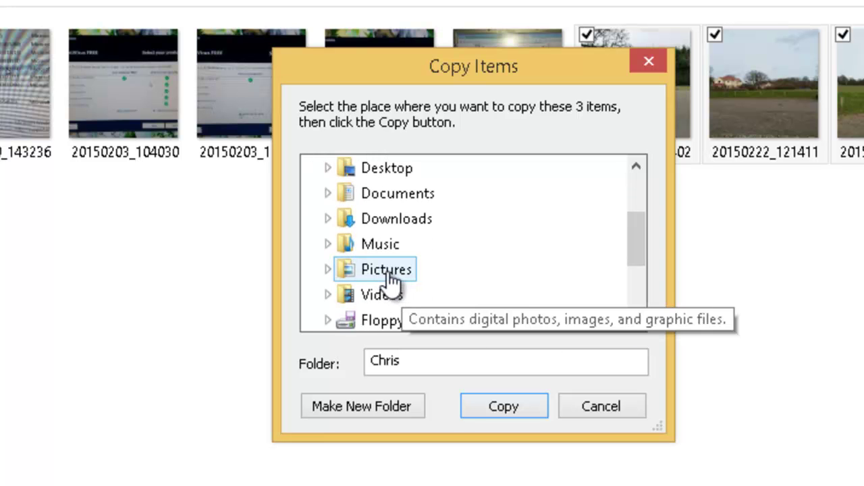
left_click(390, 274)
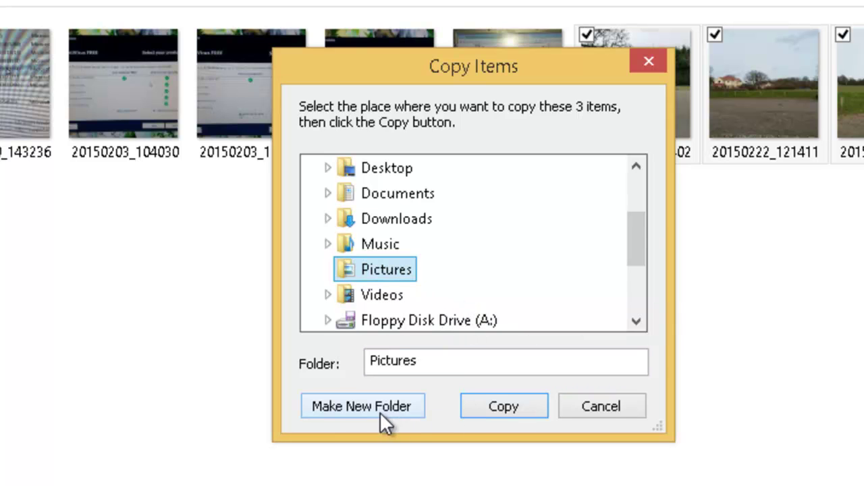
Step: Create a new folder named Playing Field inside Pictures and copy the selected photos into it
left_click(399, 412)
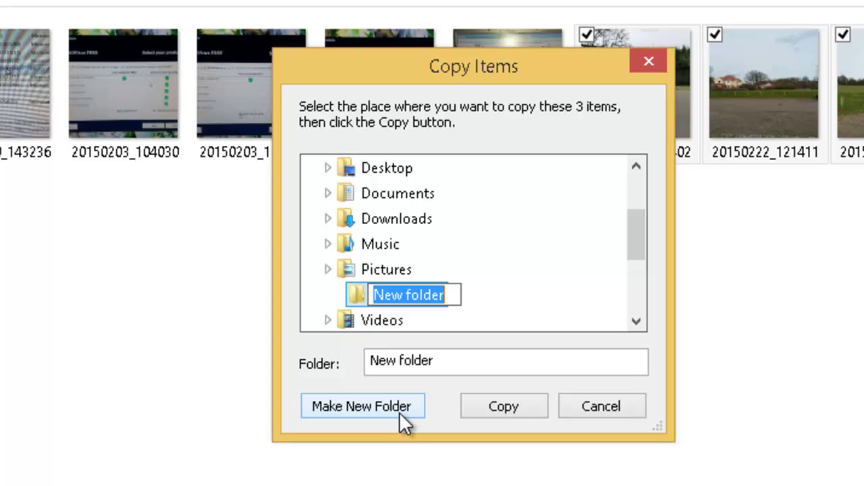
type("P")
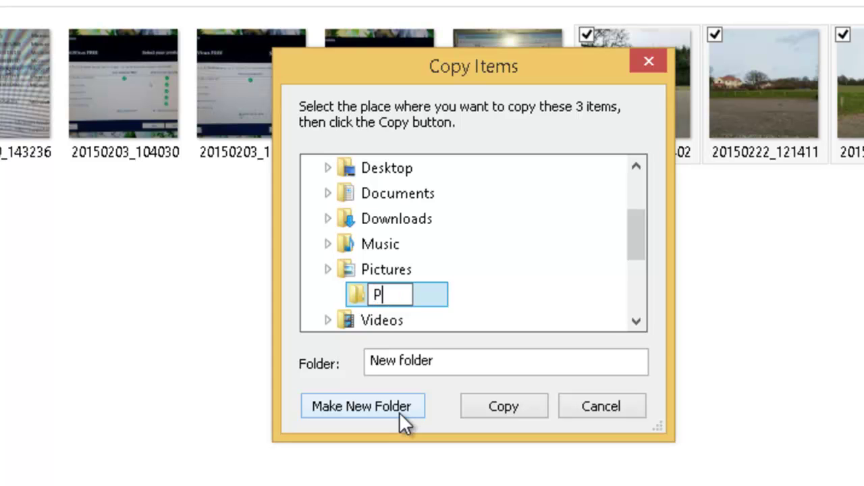
type("laying Field")
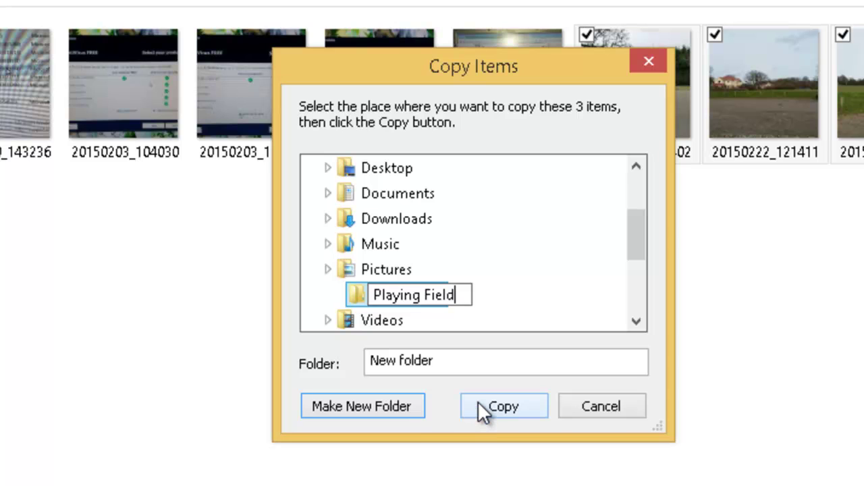
key("Return")
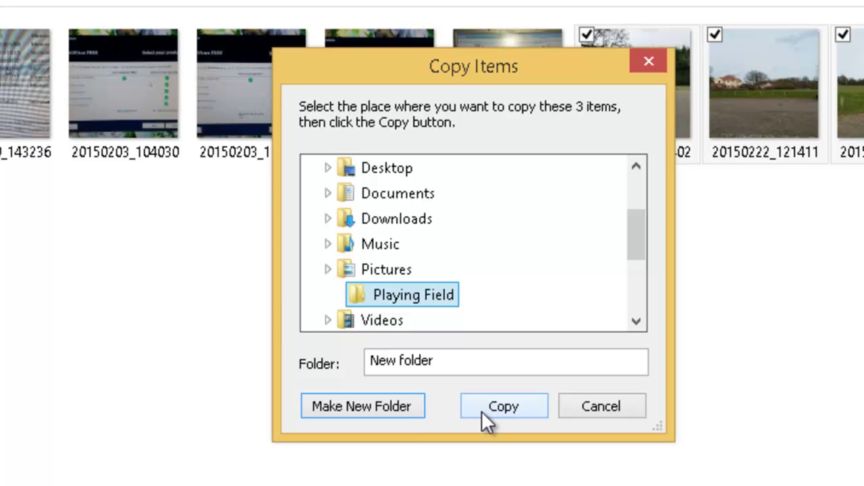
left_click(503, 406)
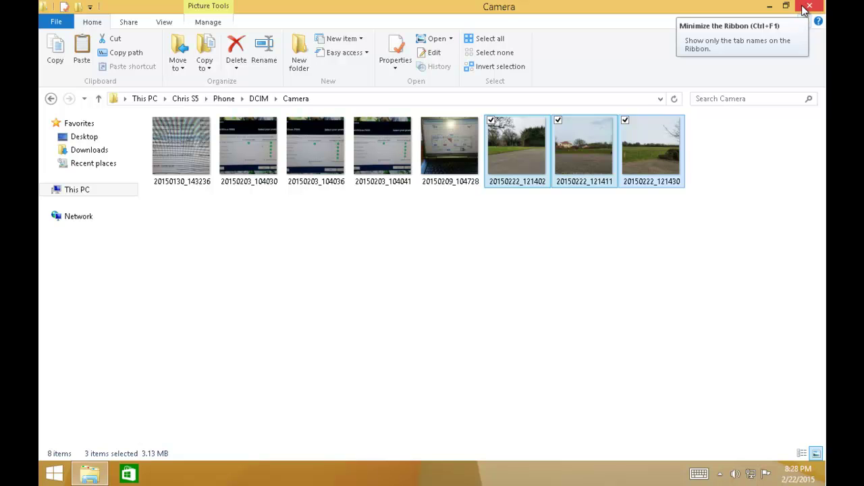
Step: Close the phone's folder window and open the Playing Field folder under Pictures to check the copied photos
left_click(804, 8)
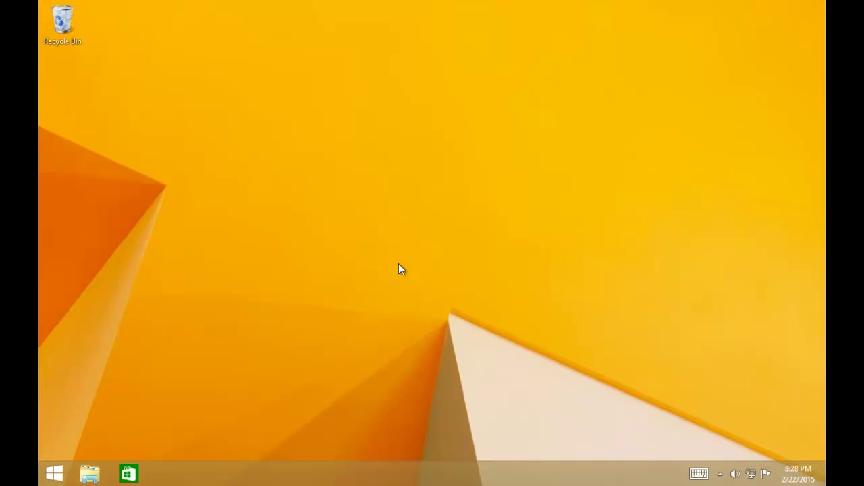
left_click(90, 475)
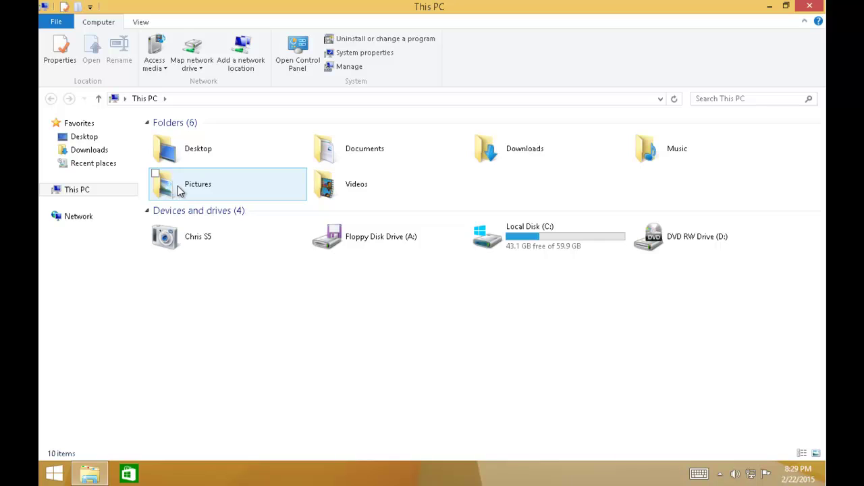
double_click(177, 190)
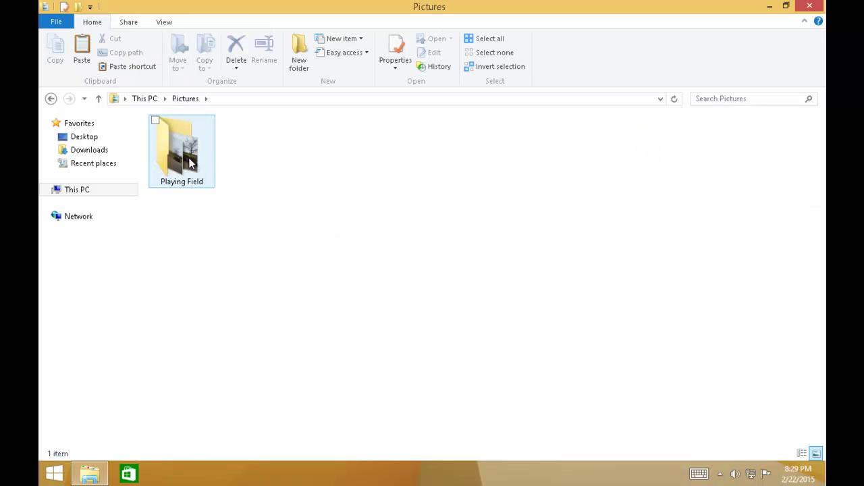
left_click(188, 159)
key("Return")
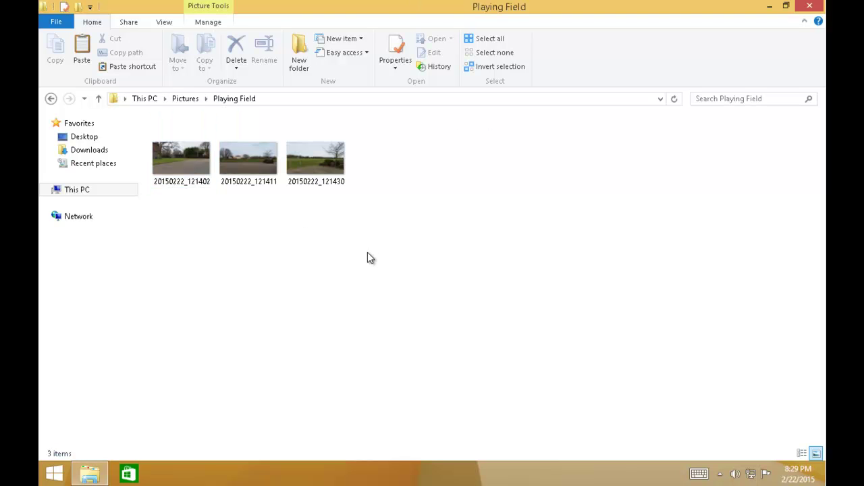